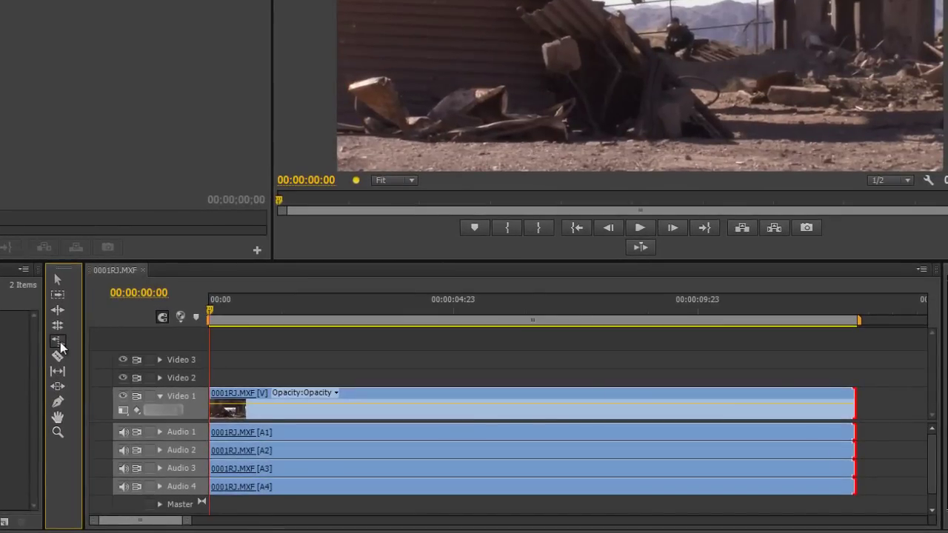
Try rate-stretching the clip's end, undo both stretches, then reselect the Selection tool and scroll to 00:00.
click(58, 342)
click(583, 398)
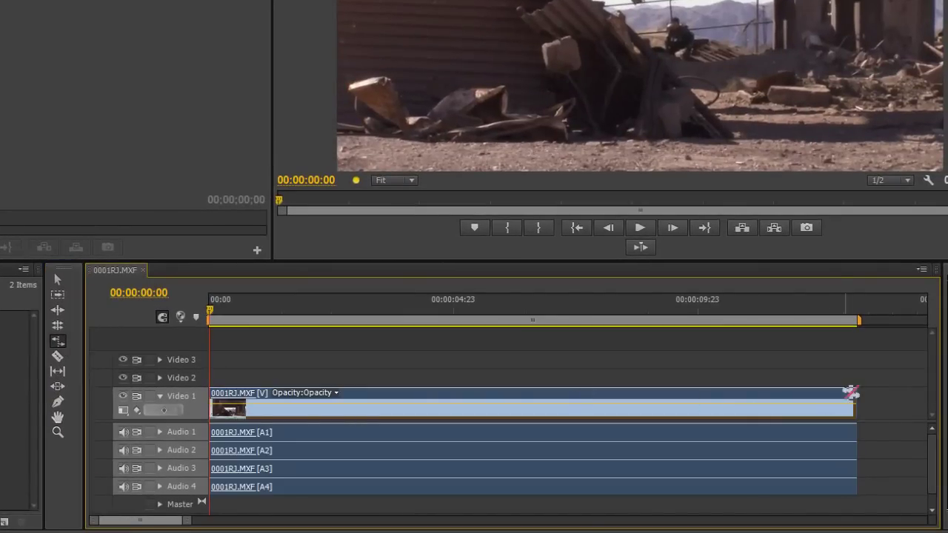
drag(855, 401, 844, 428)
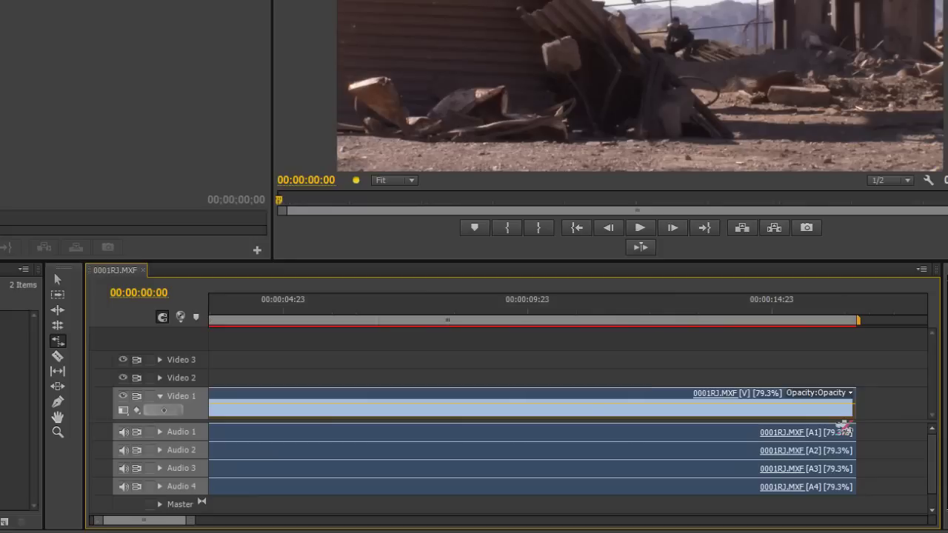
key(ctrl+z)
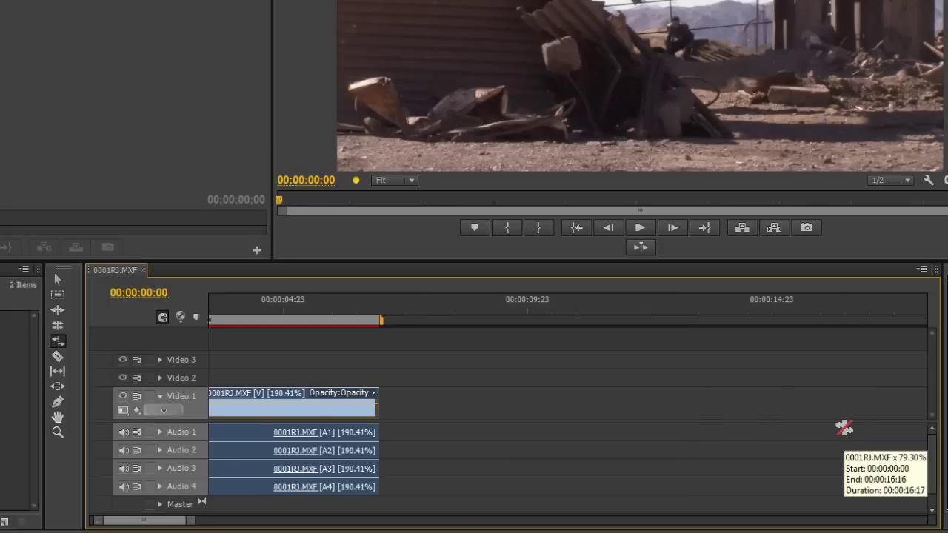
key(ctrl+z)
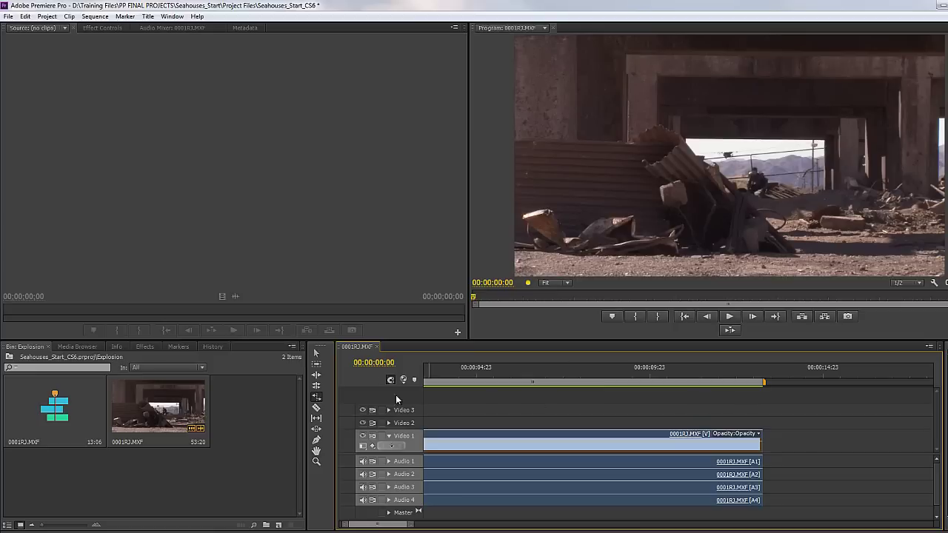
click(317, 355)
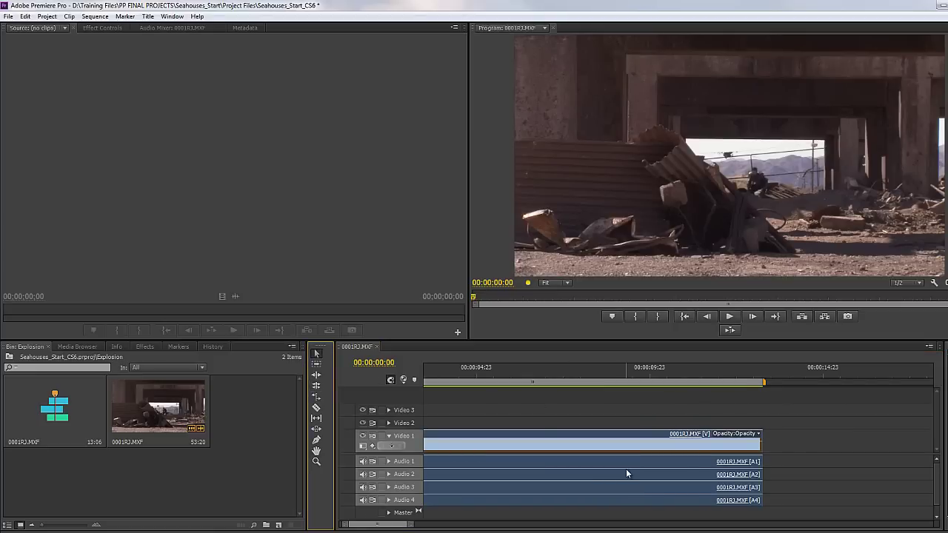
drag(404, 525, 373, 526)
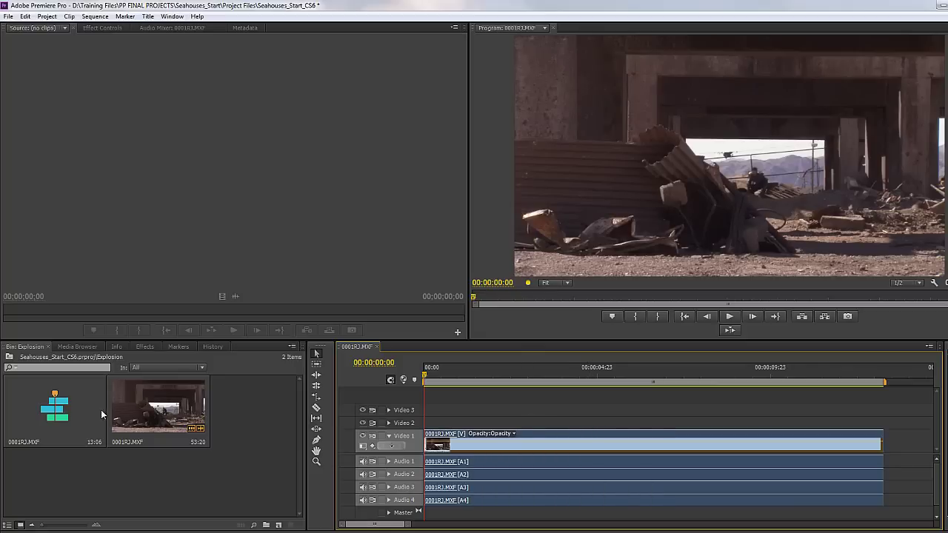
Open Speed/Duration for the 0001RJ.MXF bin clip and move the dialog to the upper left.
right_click(157, 419)
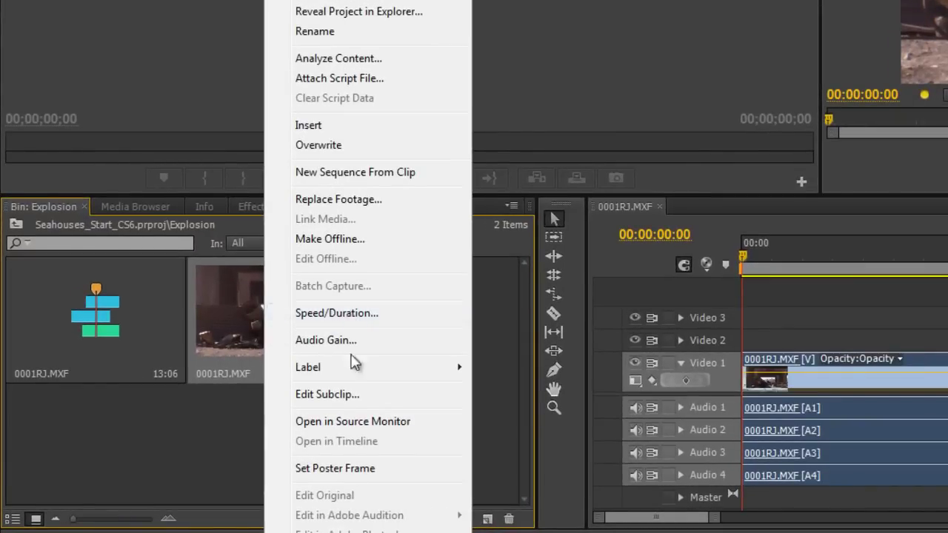
click(351, 313)
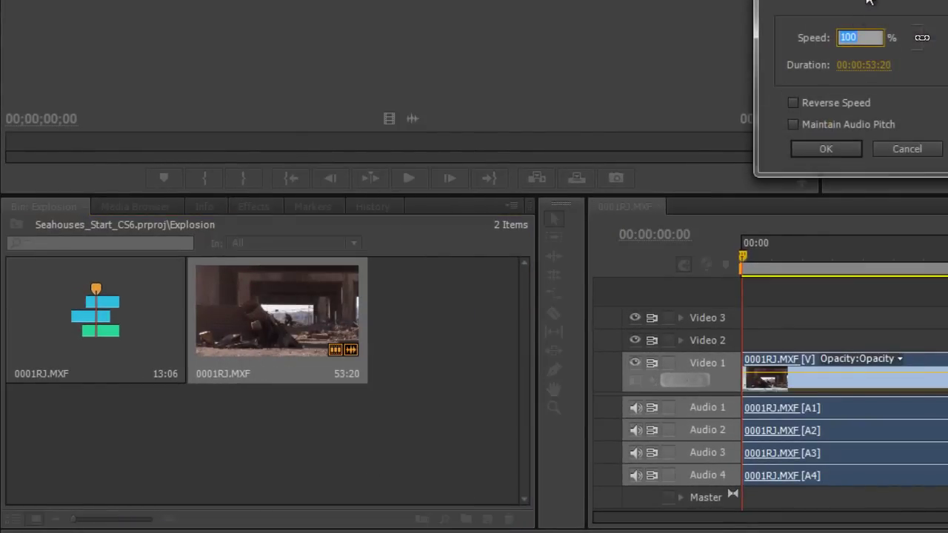
drag(868, 1, 286, 40)
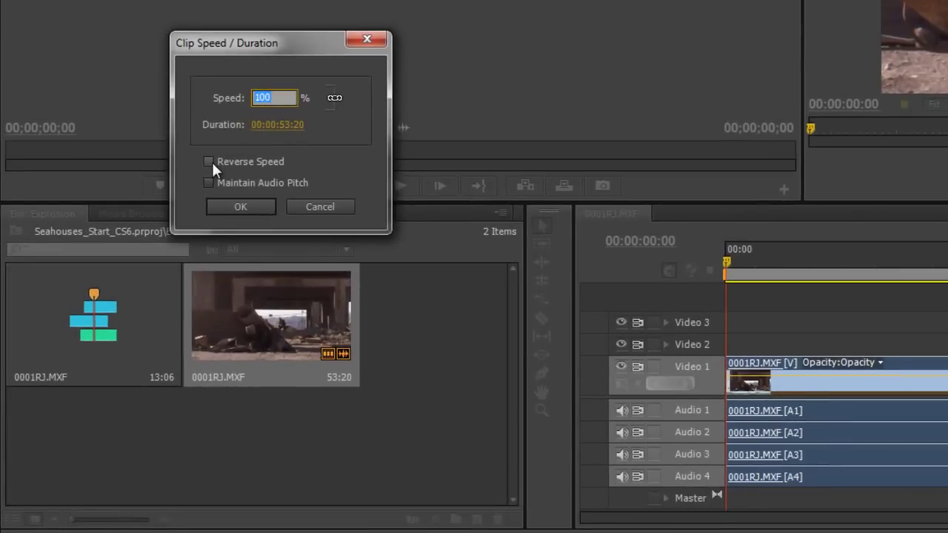
click(118, 326)
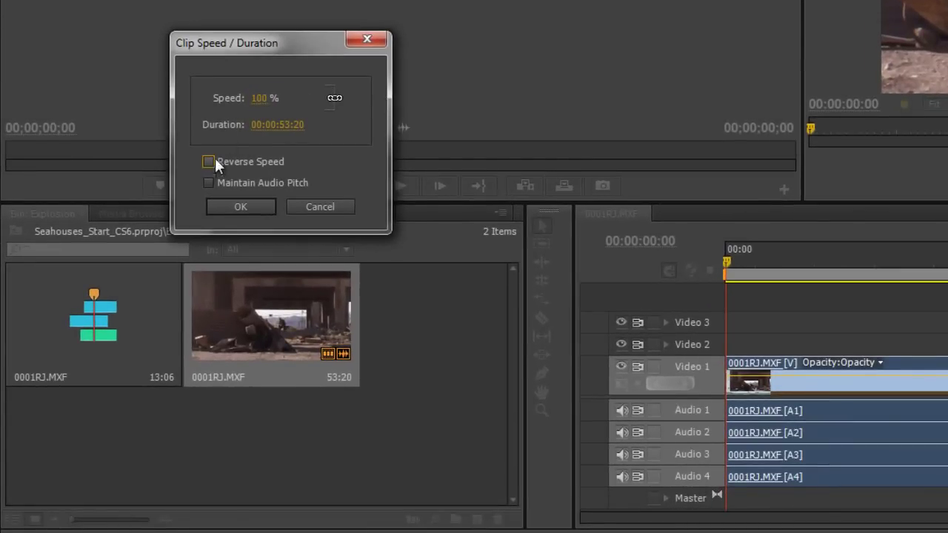
click(258, 98)
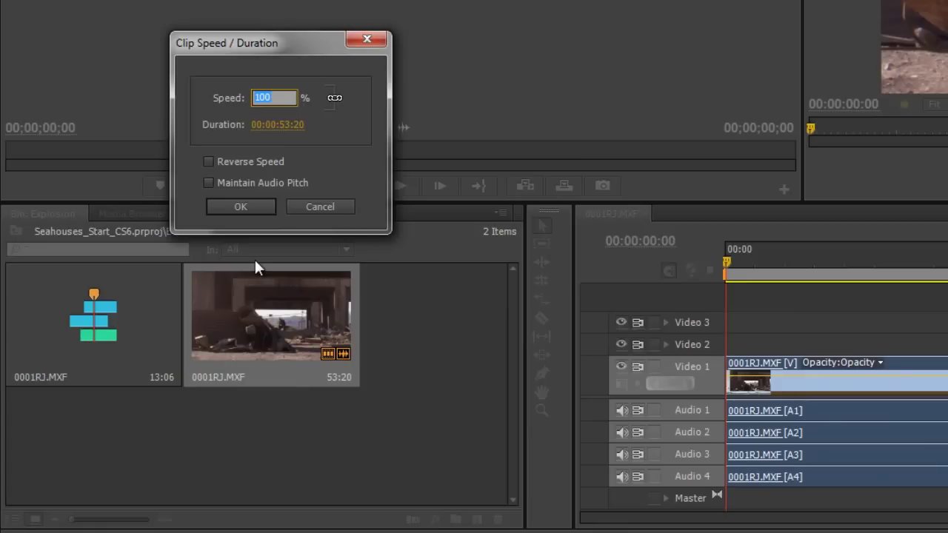
text(50)
drag(269, 97, 229, 96)
text(200)
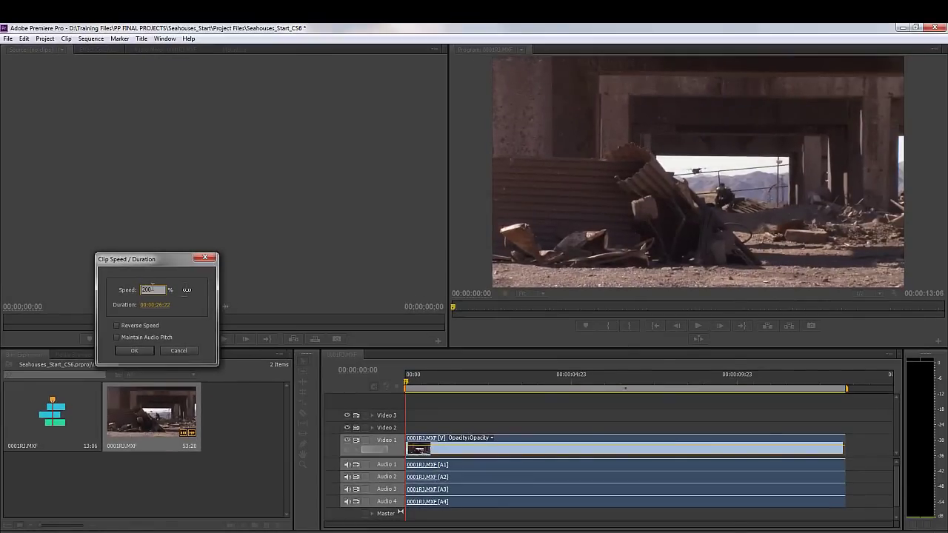
drag(151, 289, 131, 291)
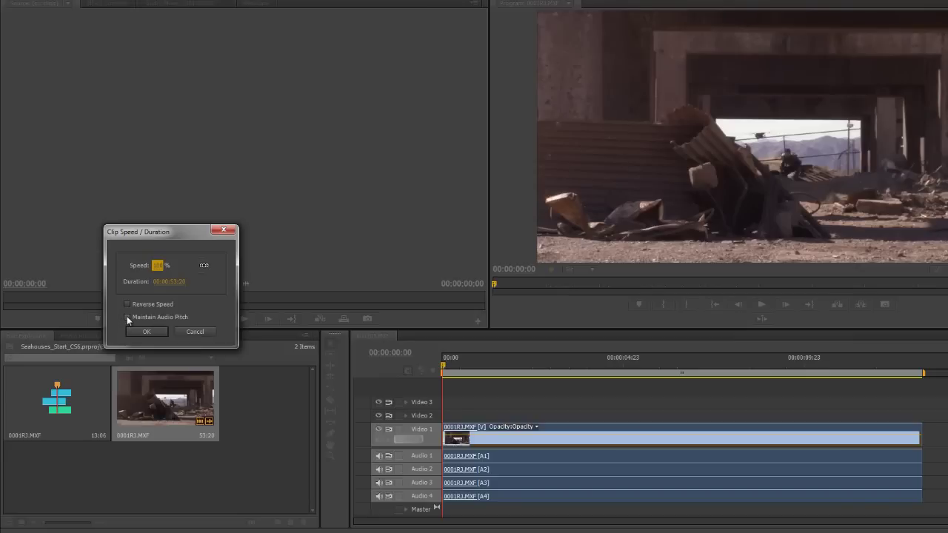
click(127, 317)
click(127, 318)
Cancel the bin clip's speed changes and open Speed/Duration for the 0001RJ.MXF clip on Video 1.
click(193, 332)
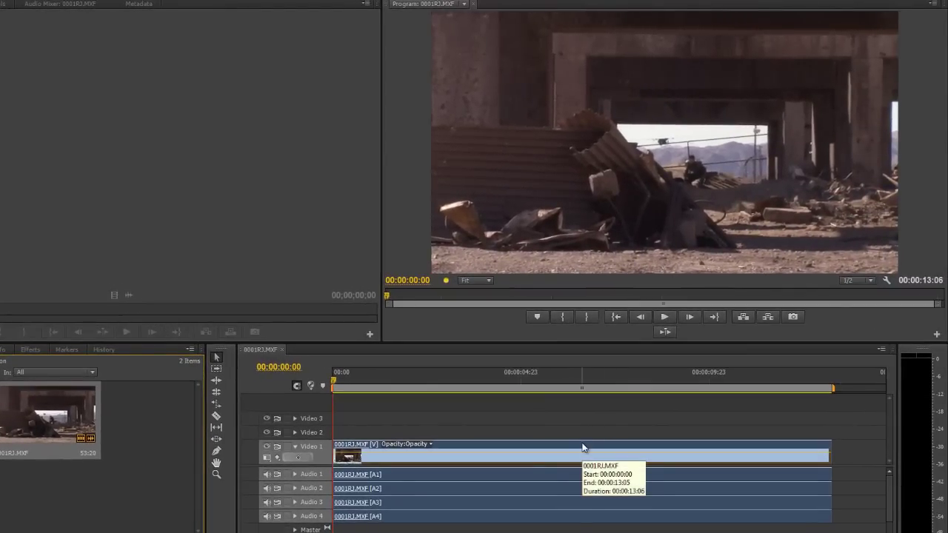
right_click(583, 448)
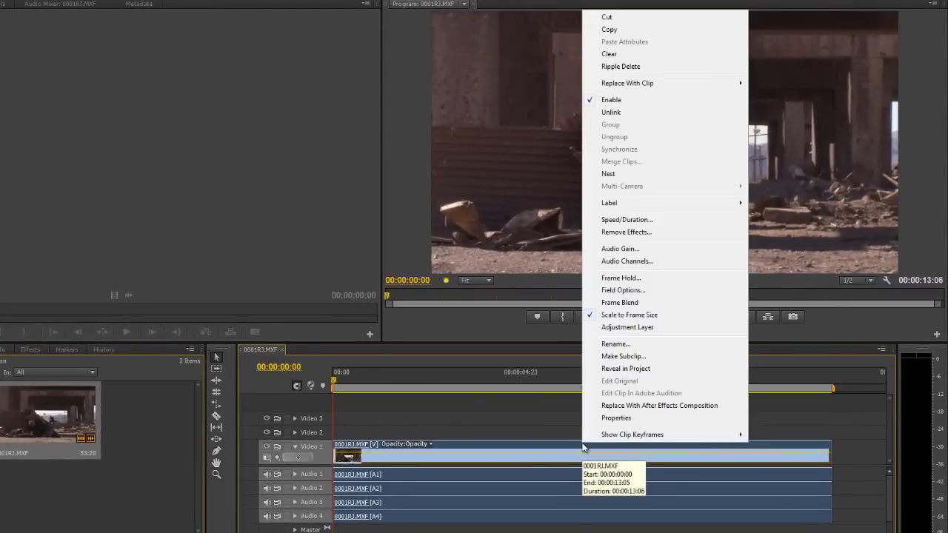
click(629, 220)
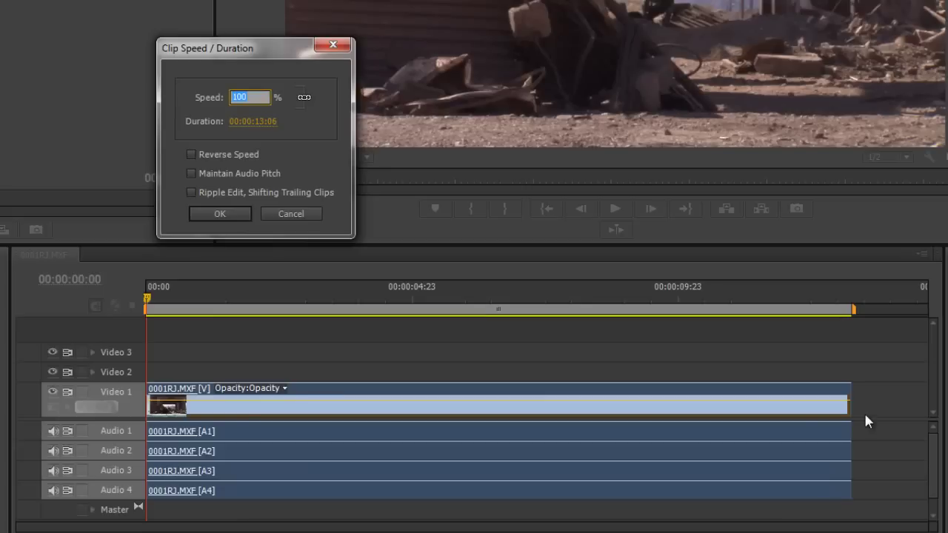
Turn on Ripple Edit, Shifting Trailing Clips for the timeline clip's speed change.
click(190, 192)
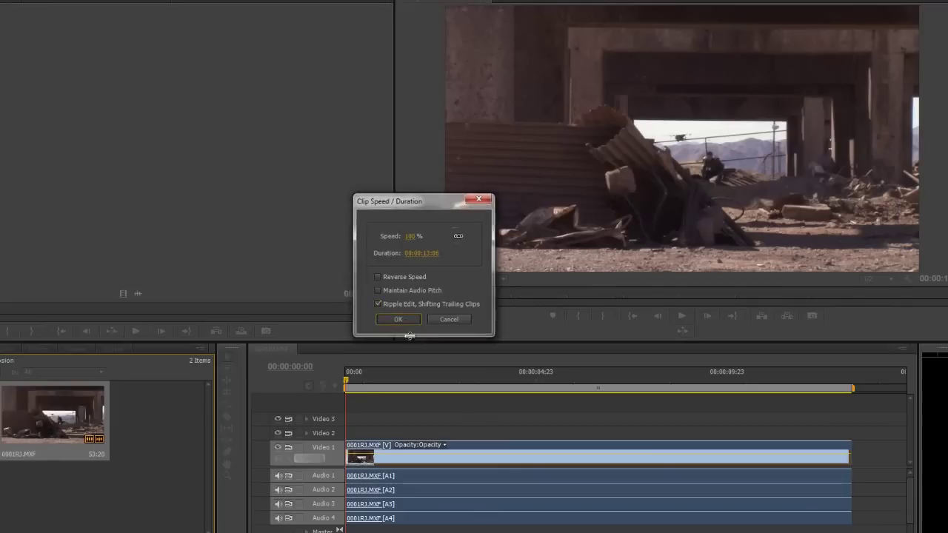
Keep the clip at 100% speed, play and stop a preview, then return to the sequence start.
click(220, 214)
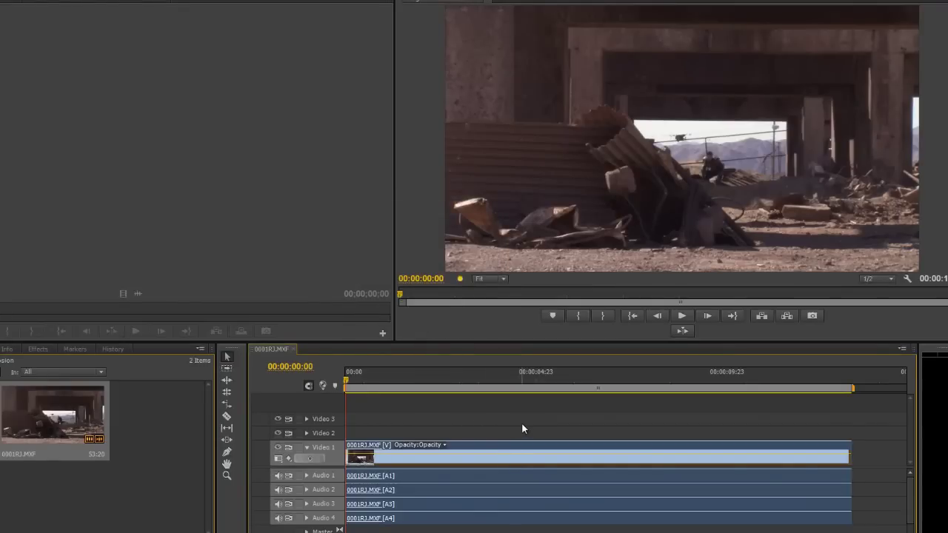
key(space)
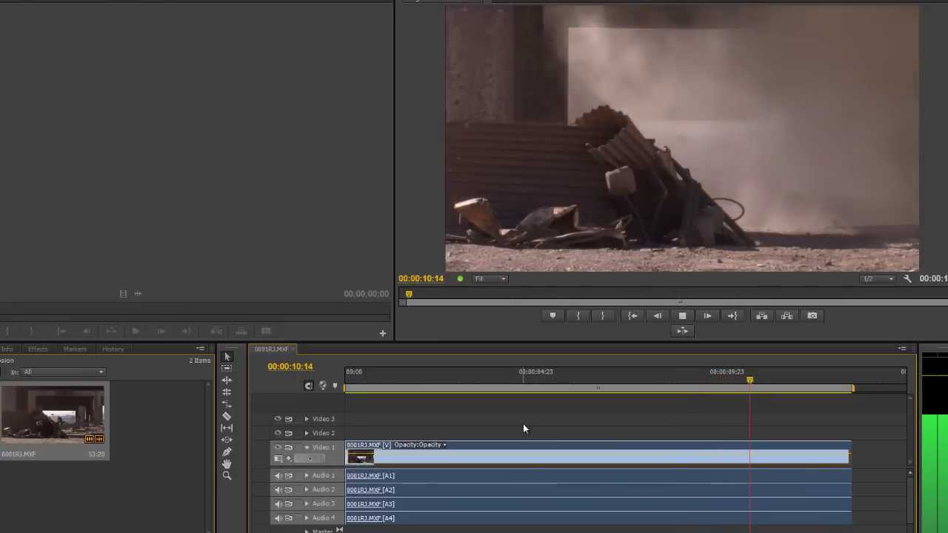
key(space)
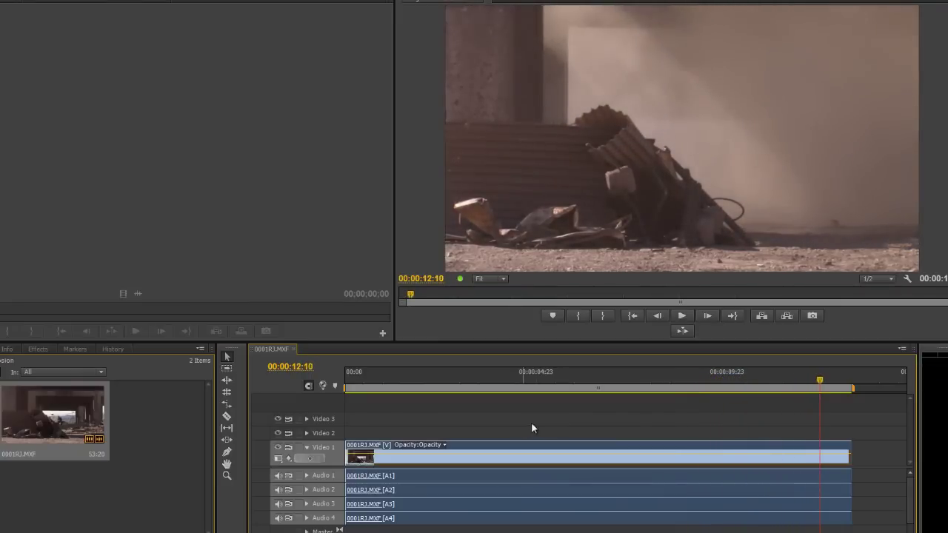
key(Home)
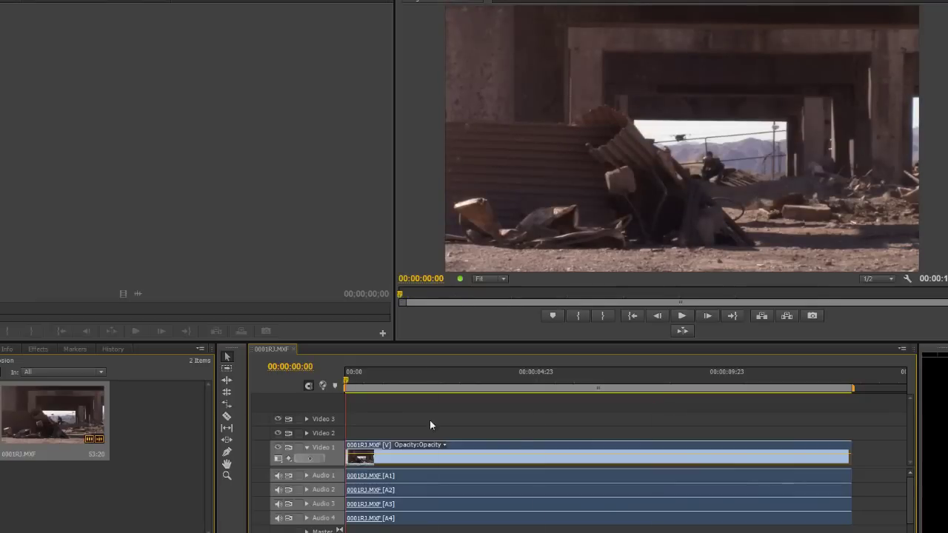
right_click(514, 443)
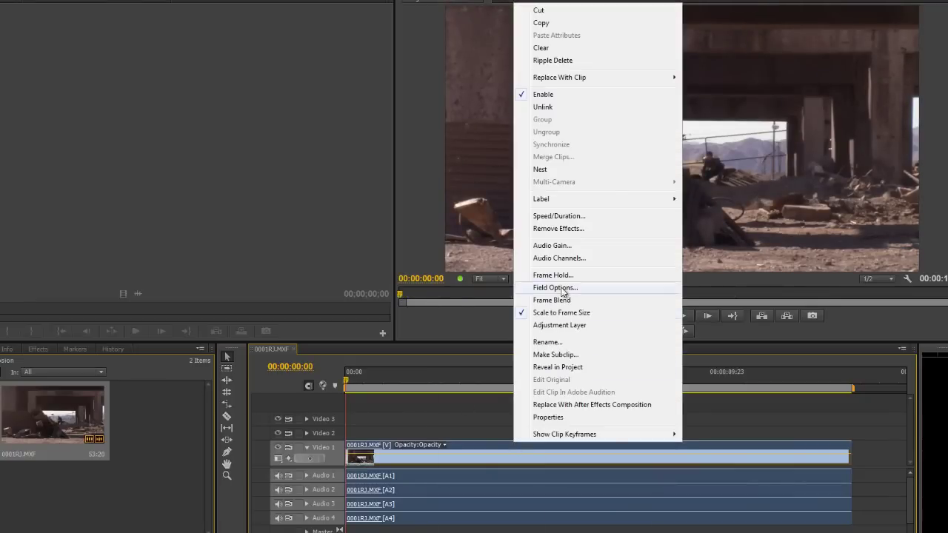
click(559, 215)
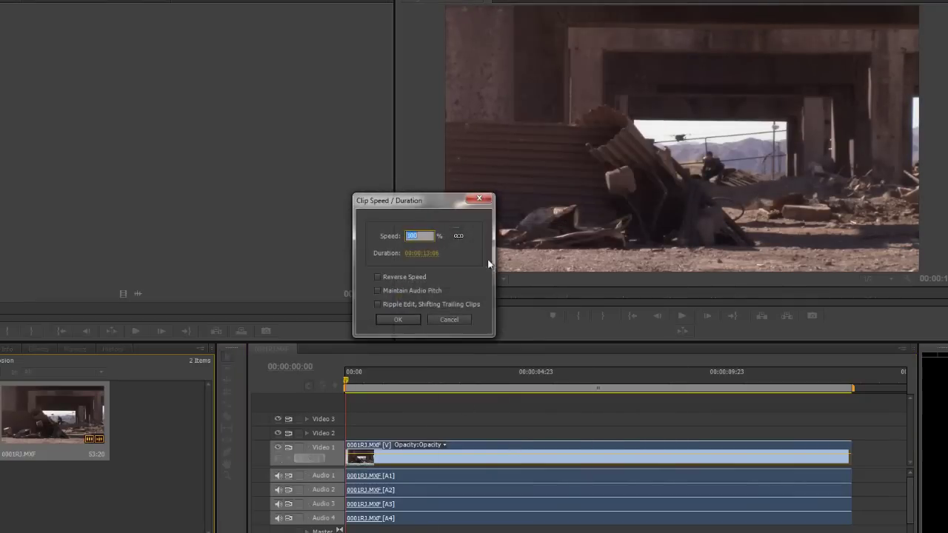
click(376, 277)
click(402, 322)
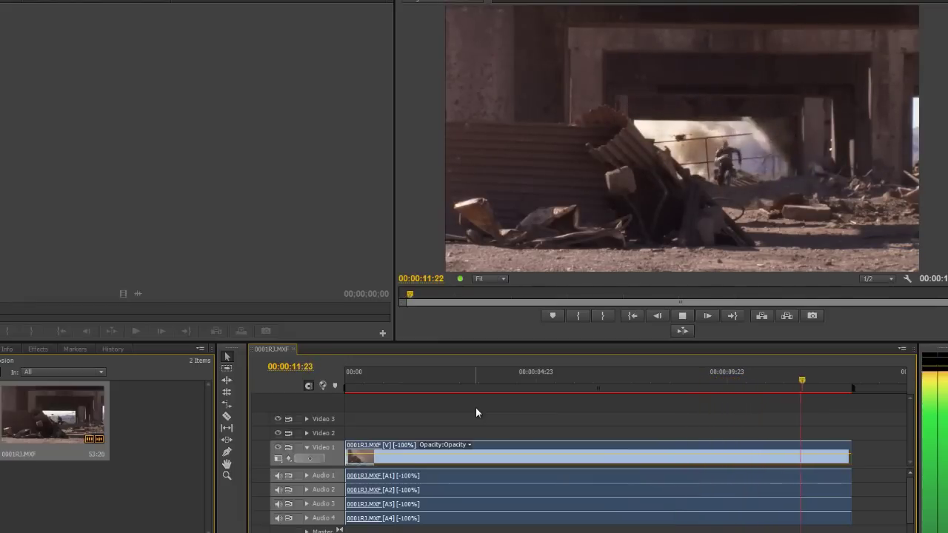
key(space)
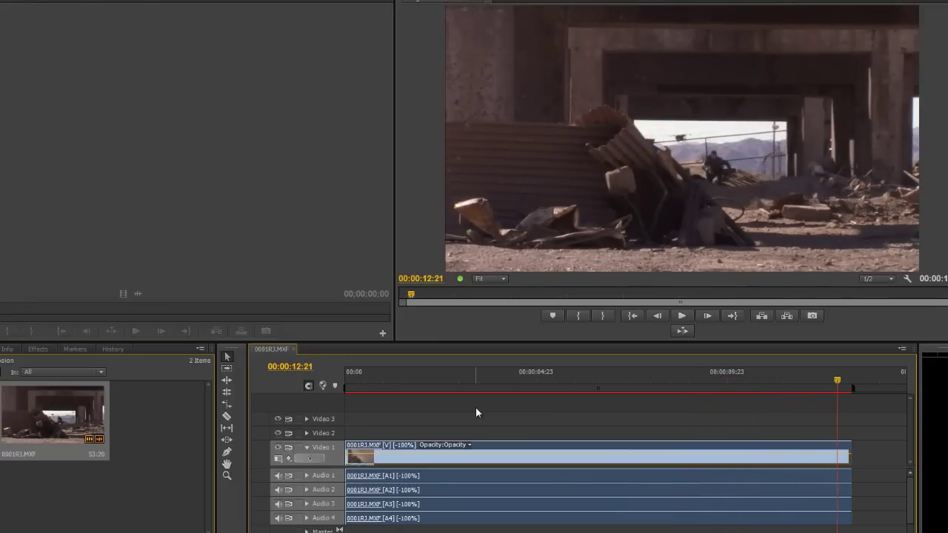
Turn off Reverse Speed and set the Video 1 clip's speed to 50%.
right_click(497, 449)
click(543, 220)
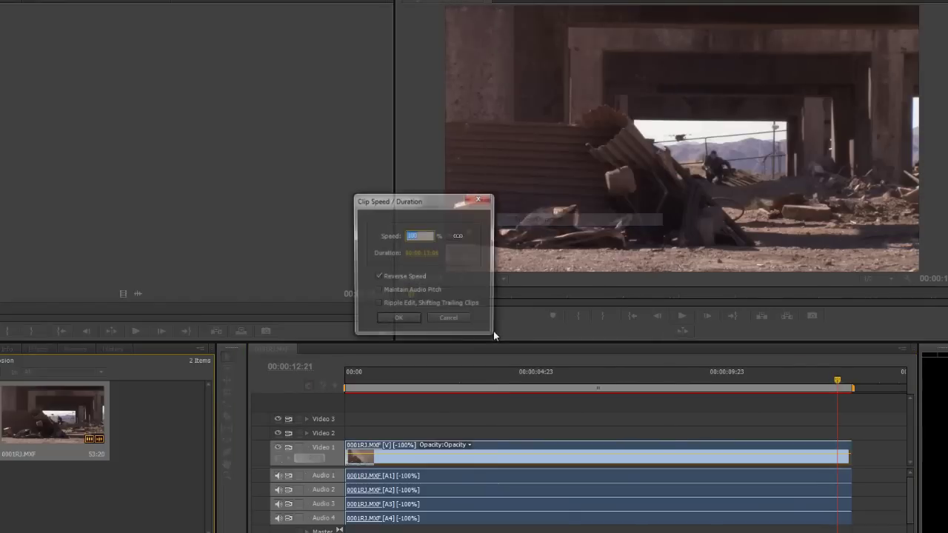
click(381, 278)
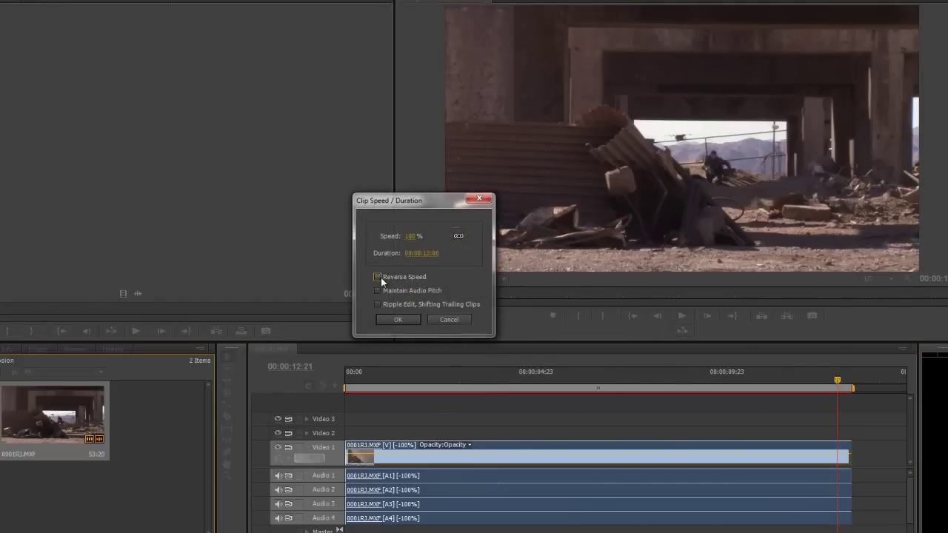
click(412, 237)
text(50)
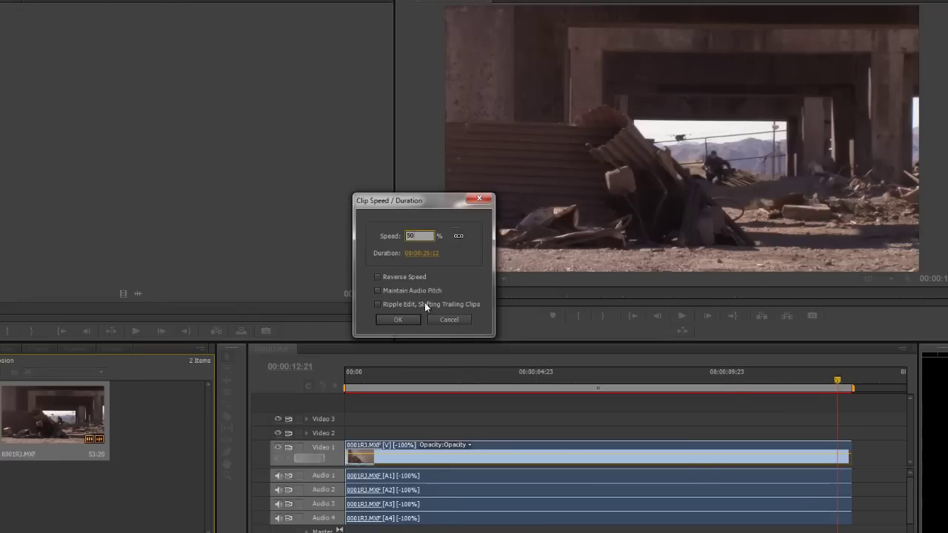
click(398, 320)
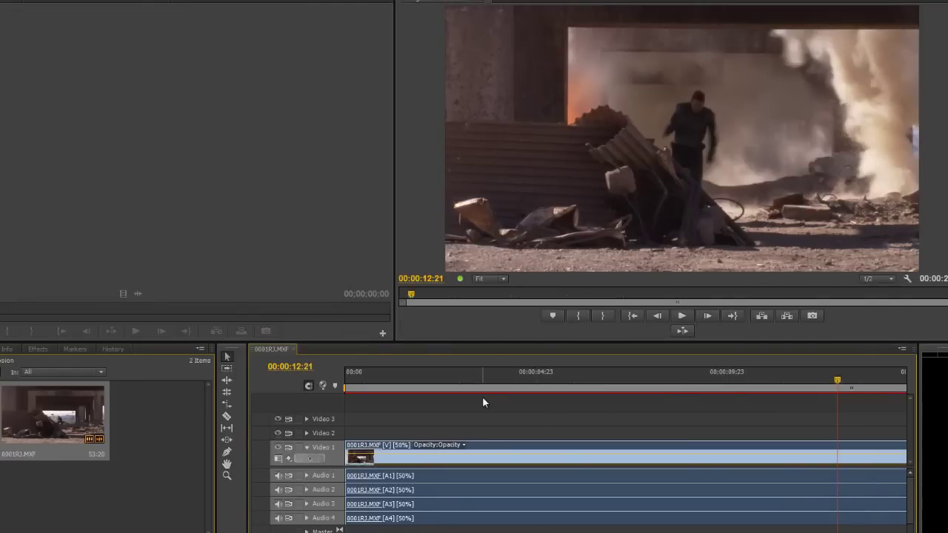
Replay the slowed clip from the sequence start, then save the project.
key(Home)
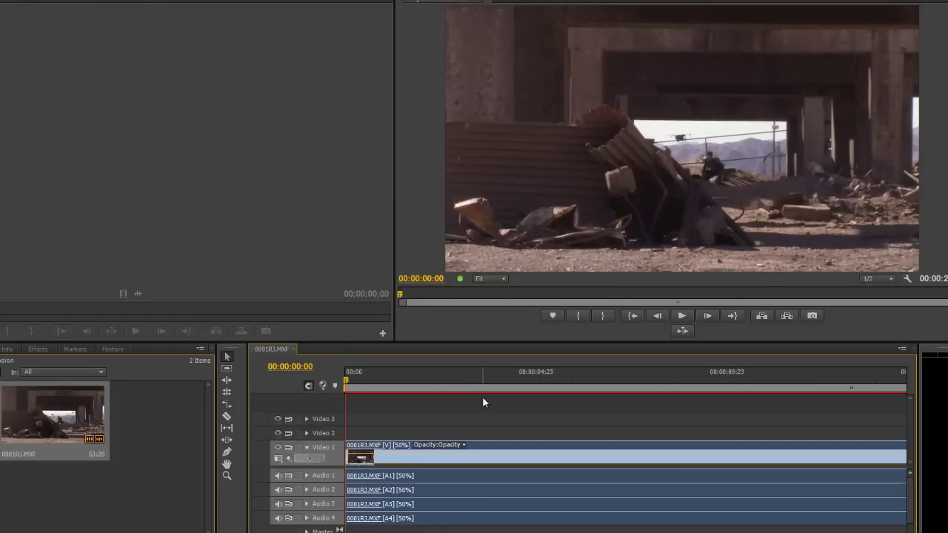
key(space)
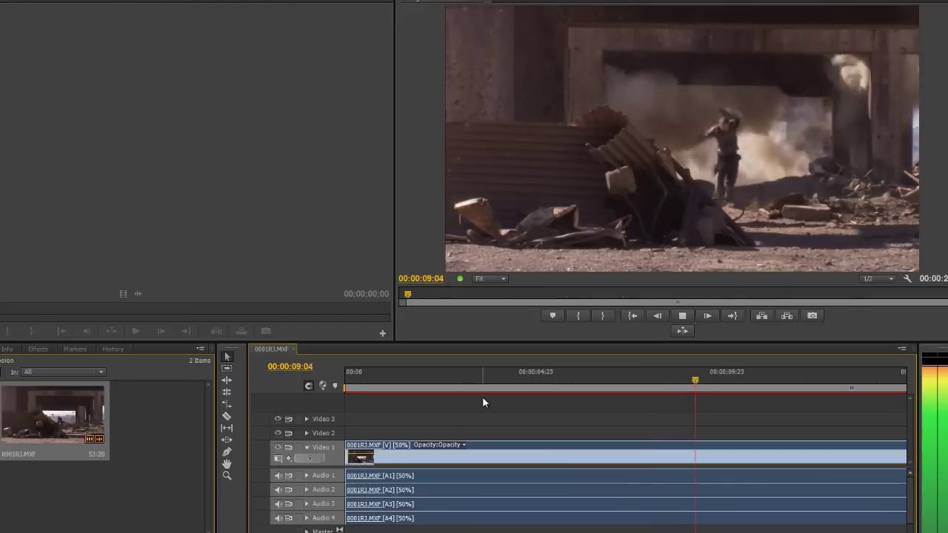
key(ctrl+s)
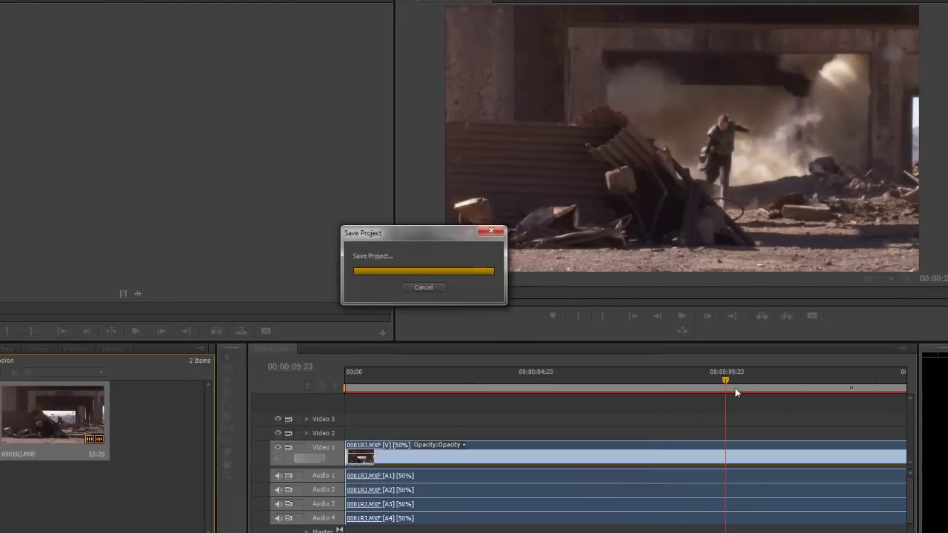
Change the 0001RJ.MXF clip's speed to 200% and preview it from the start.
right_click(679, 446)
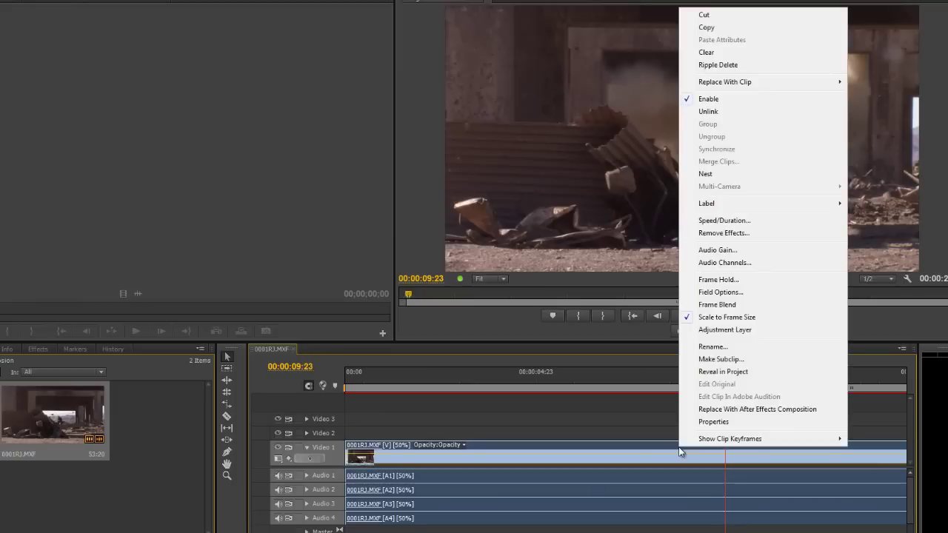
click(720, 221)
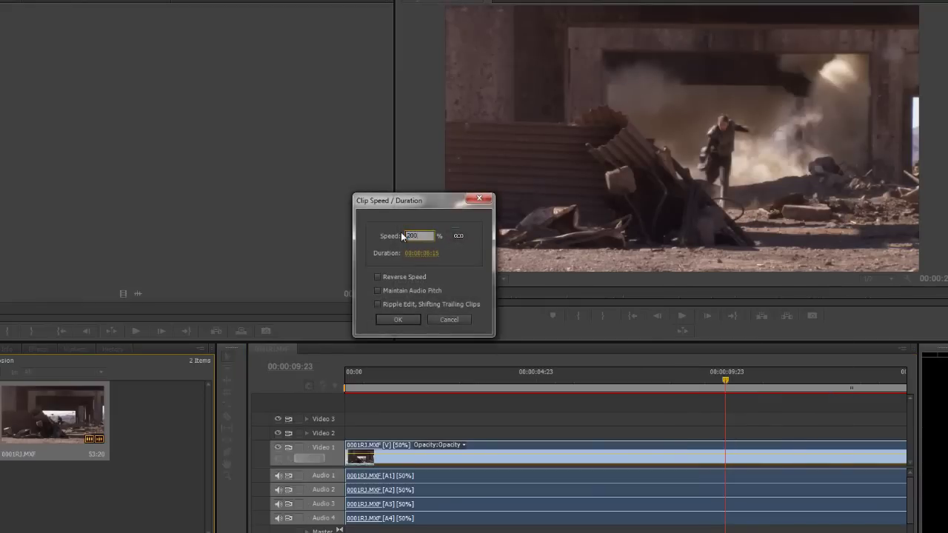
key(Return)
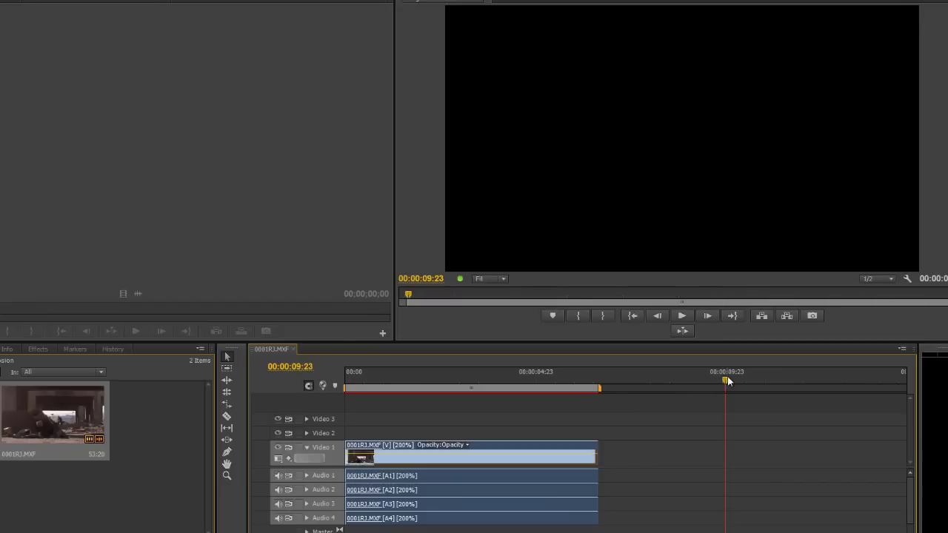
key(Home)
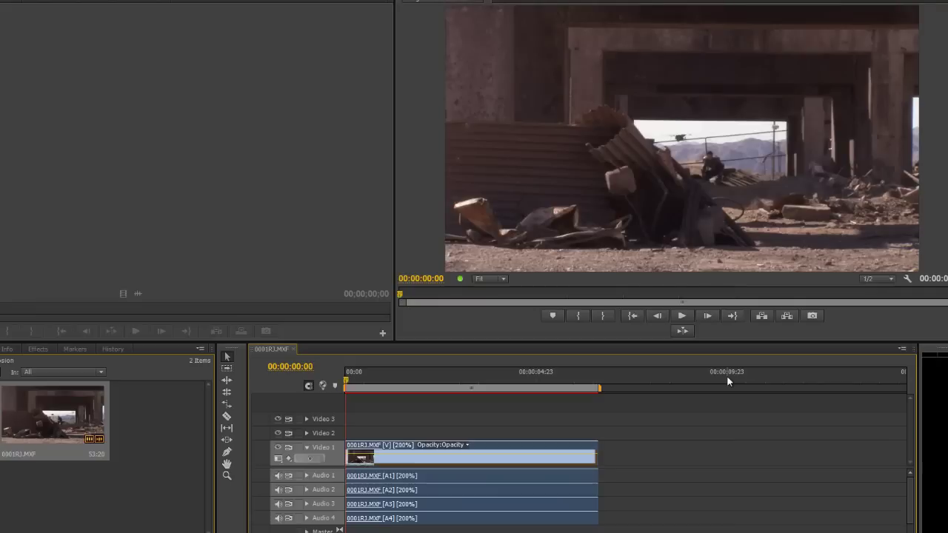
key(space)
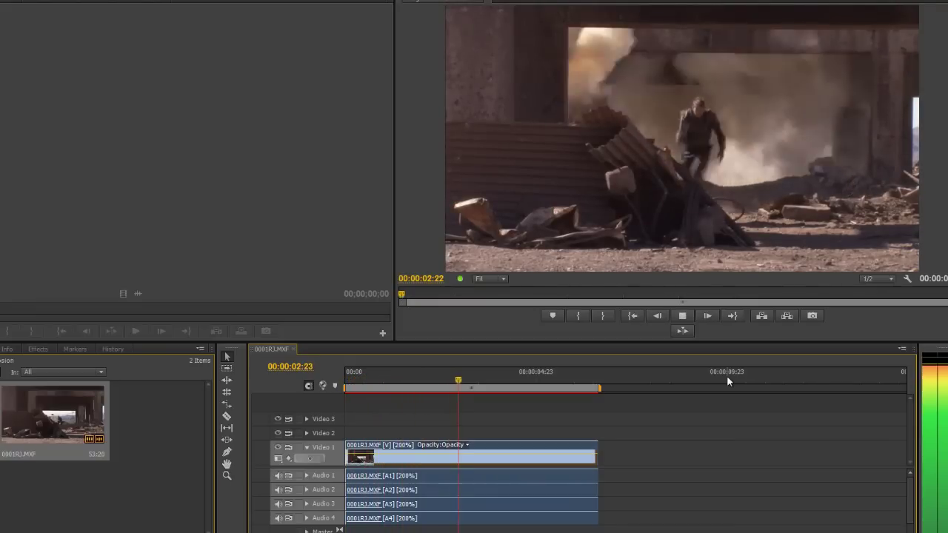
key(space)
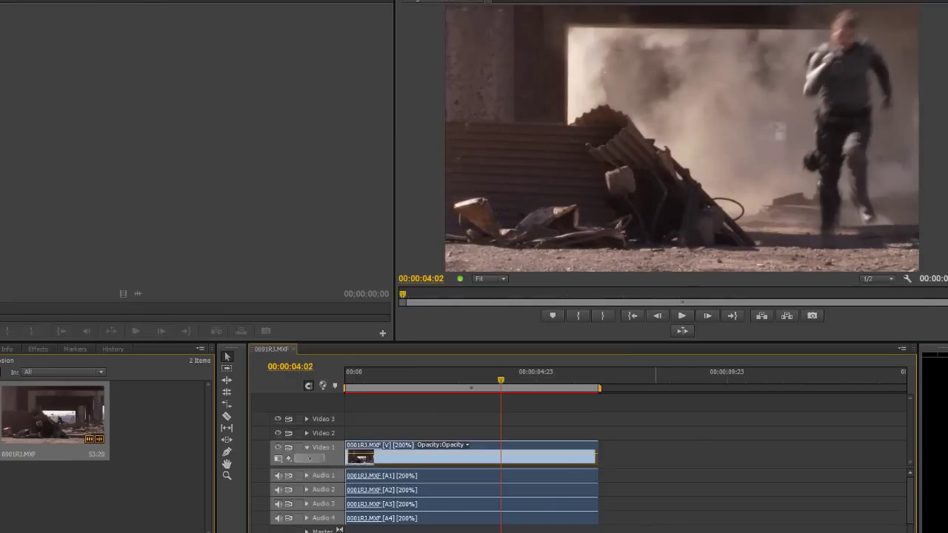
Enable Maintain Audio Pitch on the 200% clip, then preview it from the sequence start.
right_click(506, 447)
click(518, 214)
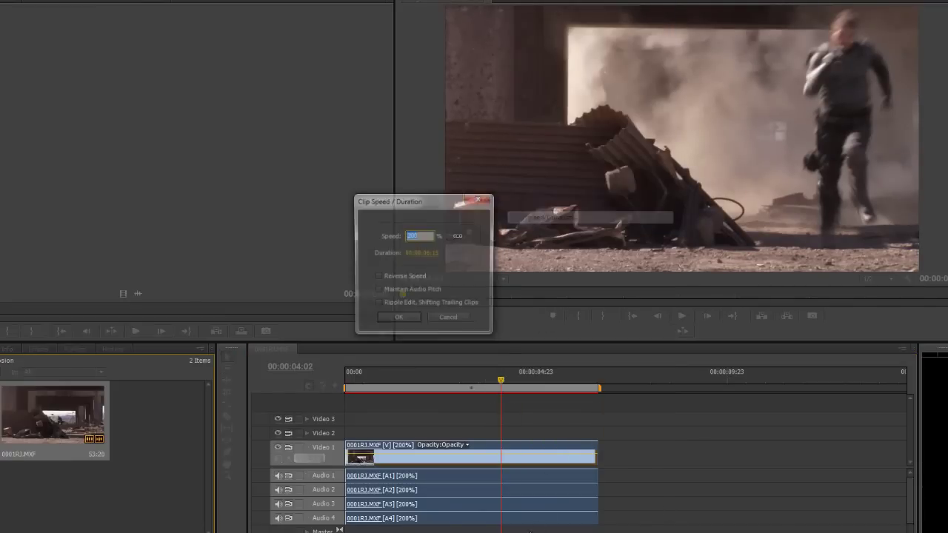
click(379, 290)
click(393, 319)
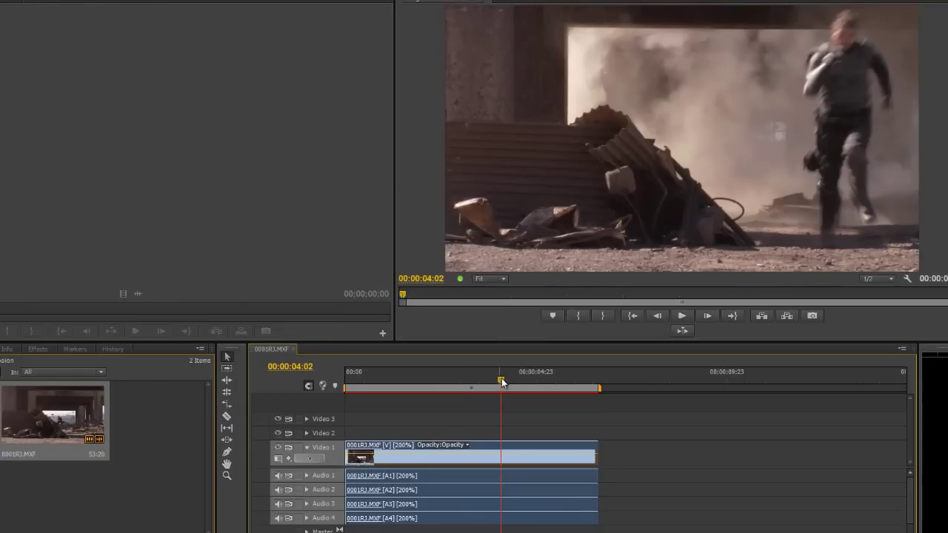
drag(501, 382, 347, 384)
key(Return)
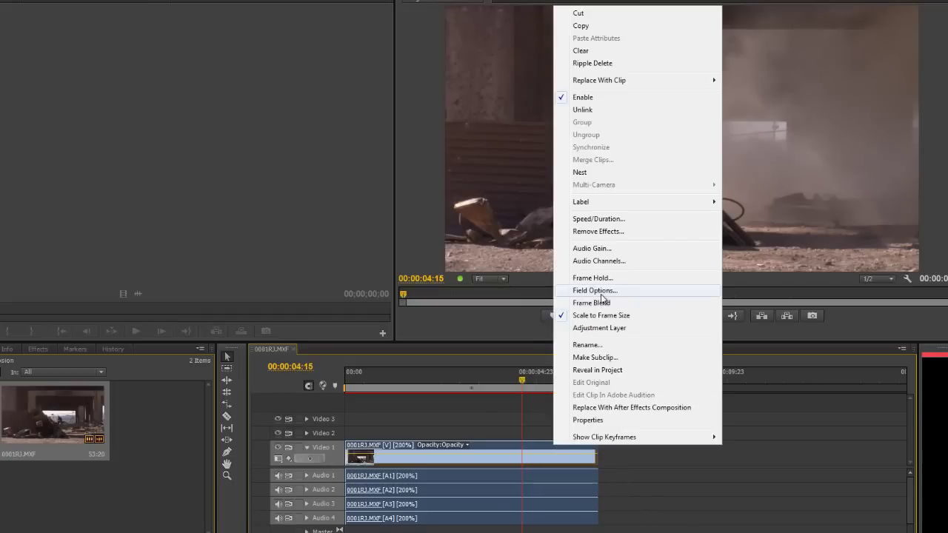
Uncheck Maintain Audio Pitch and set the clip's speed back to 100%.
click(614, 219)
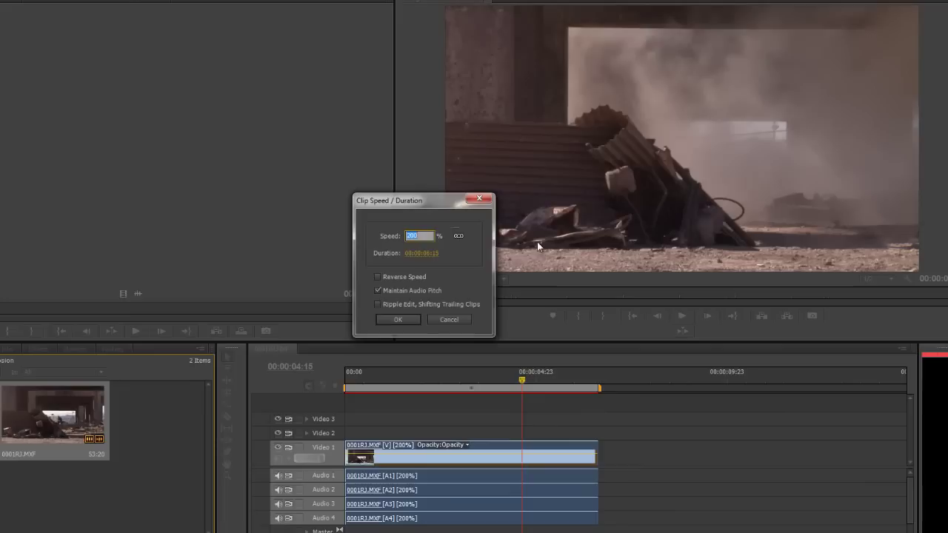
click(378, 291)
click(413, 237)
text(100)
key(Return)
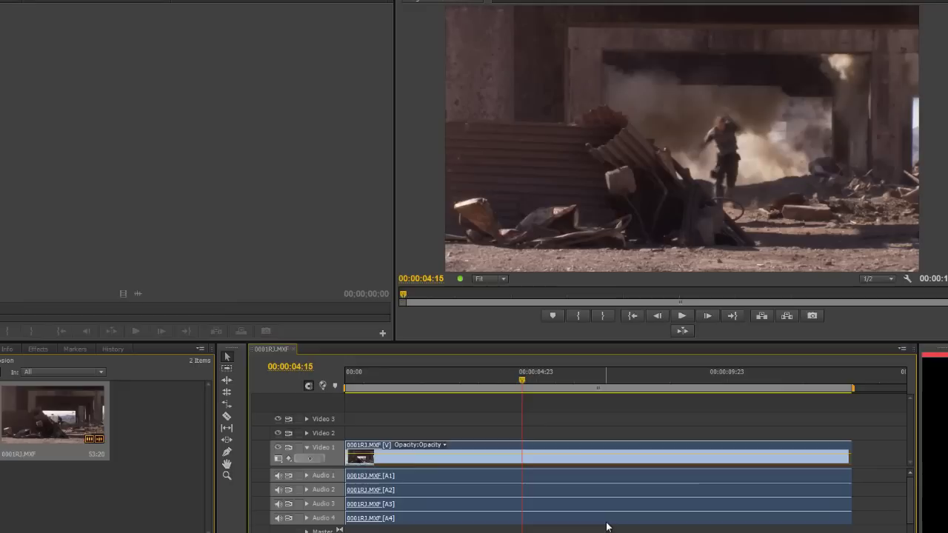
drag(523, 377, 480, 398)
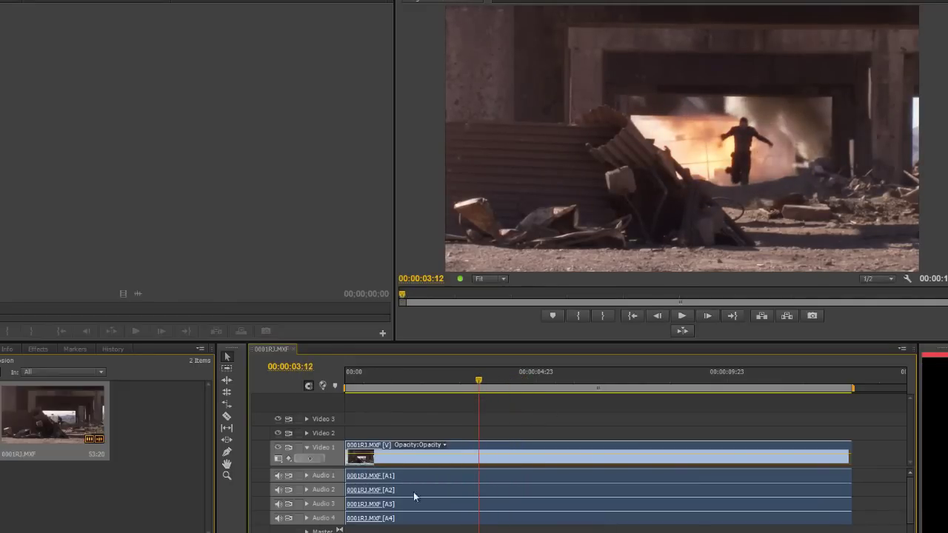
drag(479, 385, 500, 385)
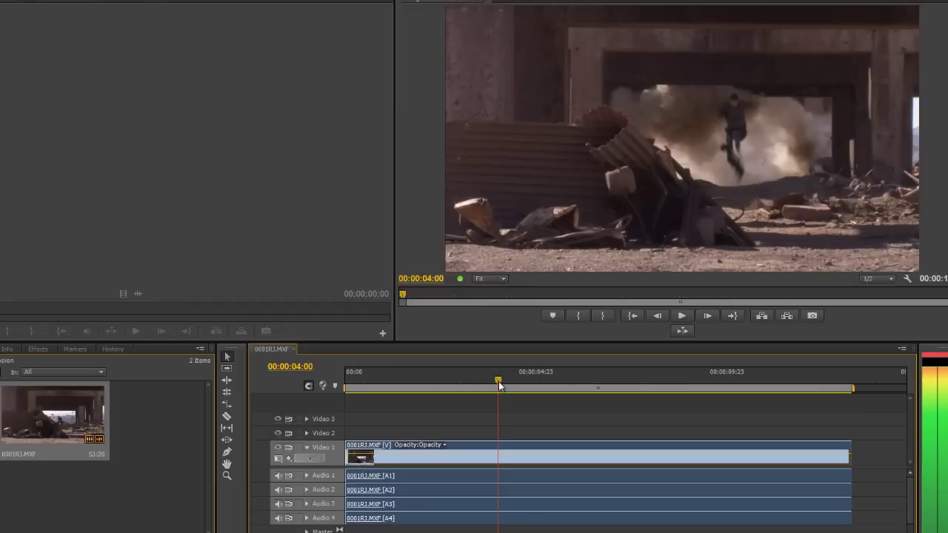
drag(499, 385, 674, 380)
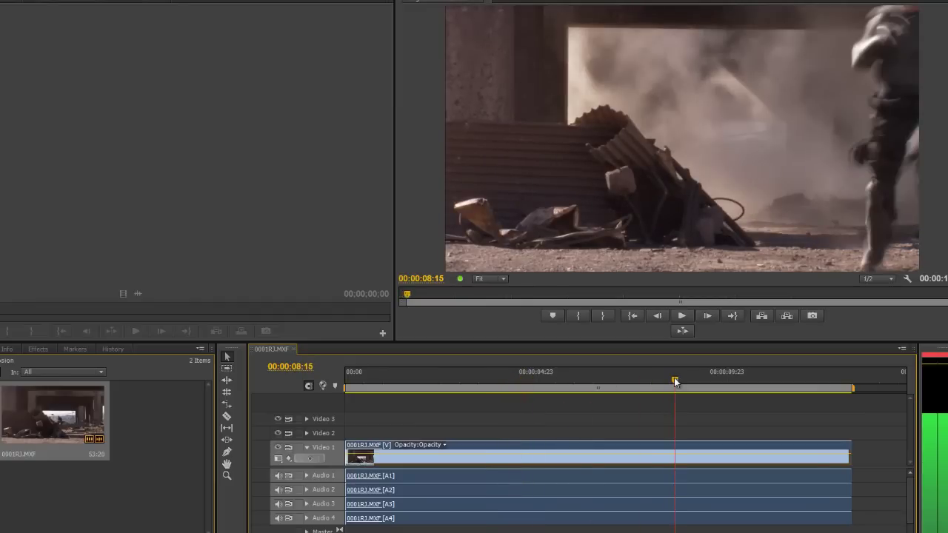